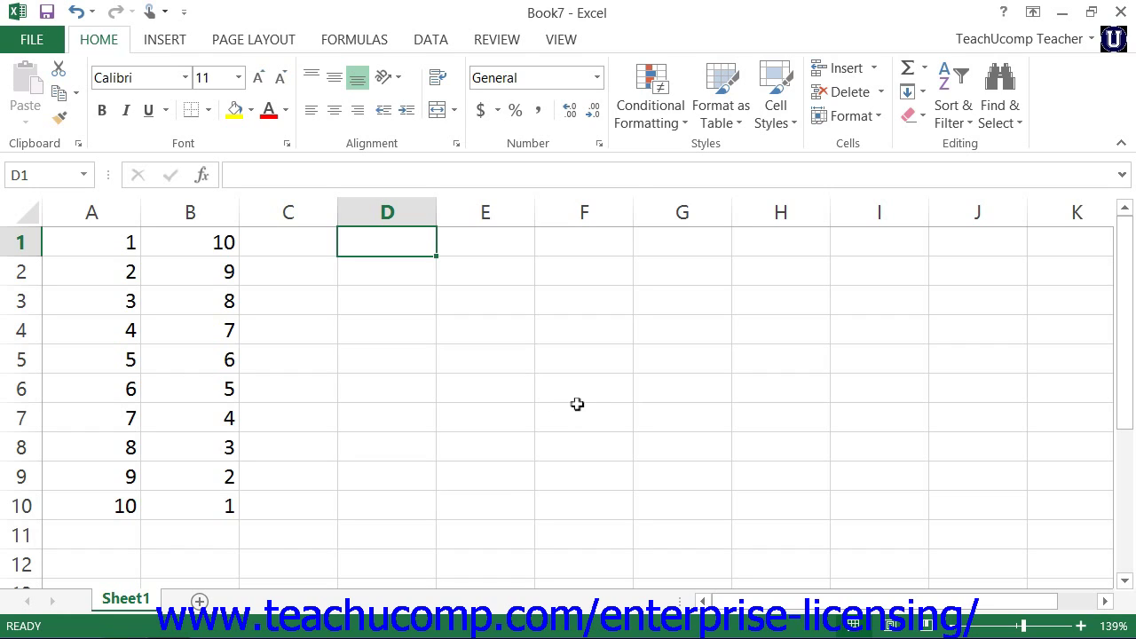
Enter the formula =SUM(B1:B5) in cell D1.
left_click(377, 250)
type("=SUM")
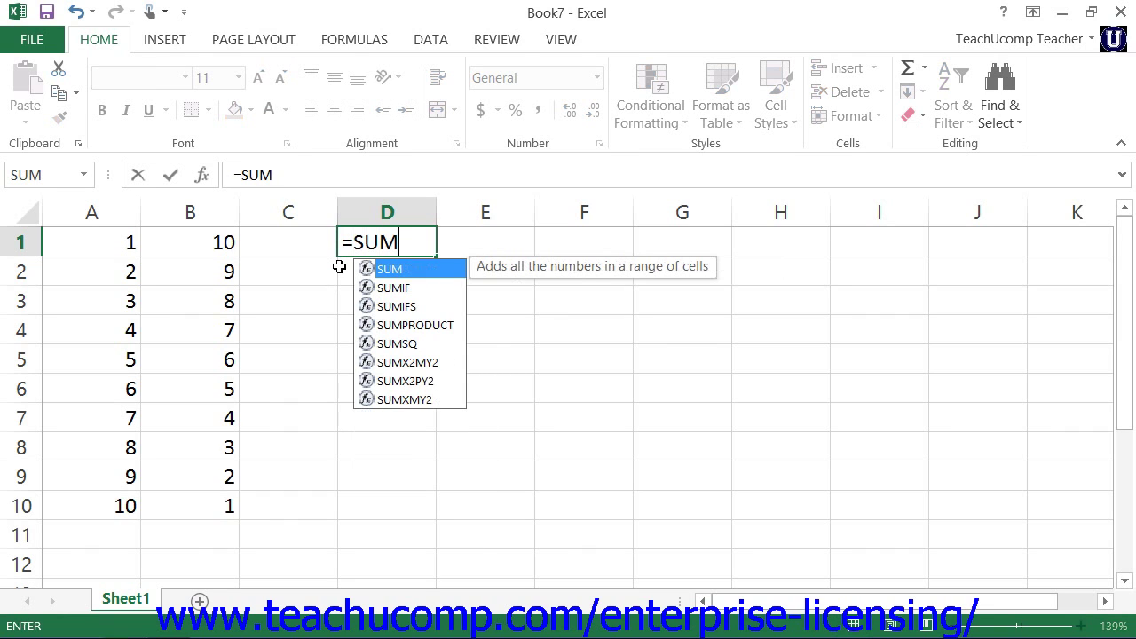
type("(")
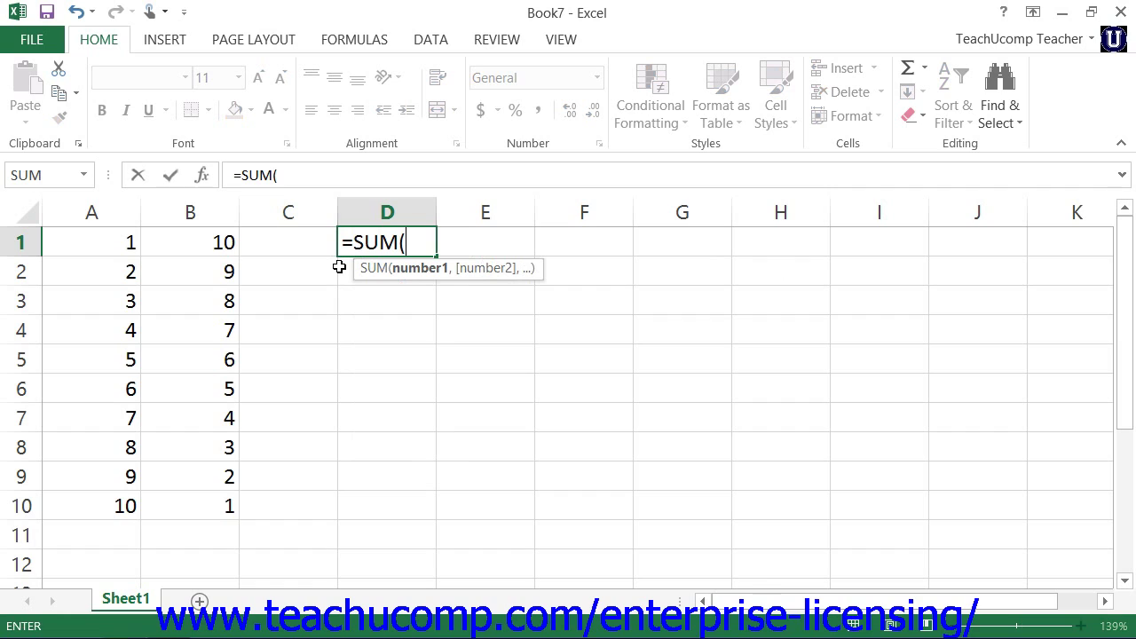
type("B1:")
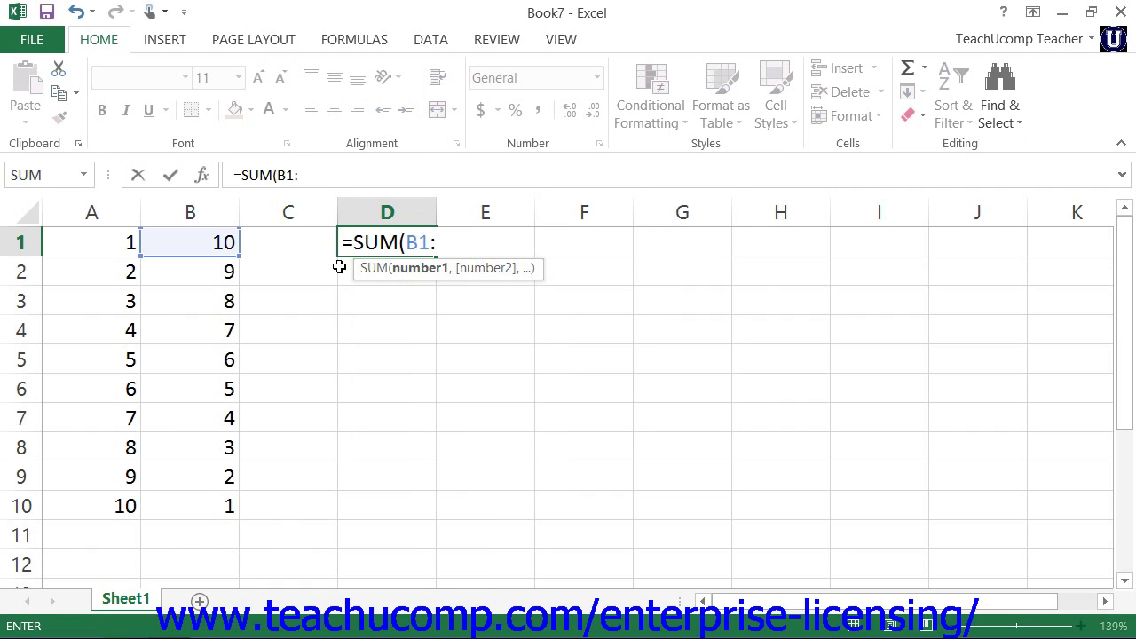
type("B5")
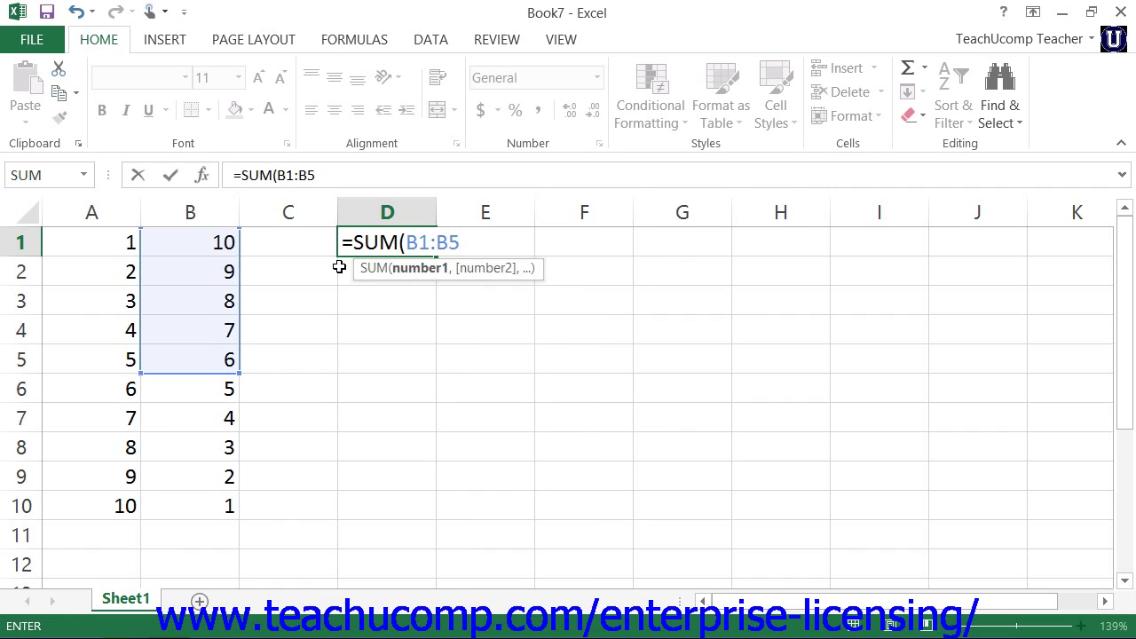
type(")")
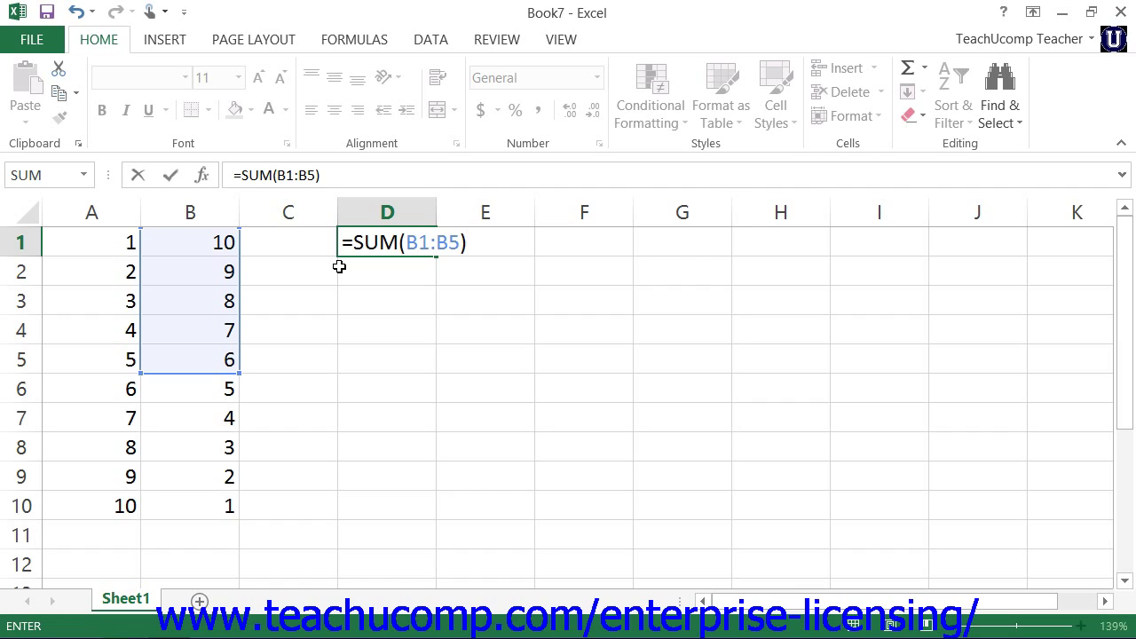
key("Return")
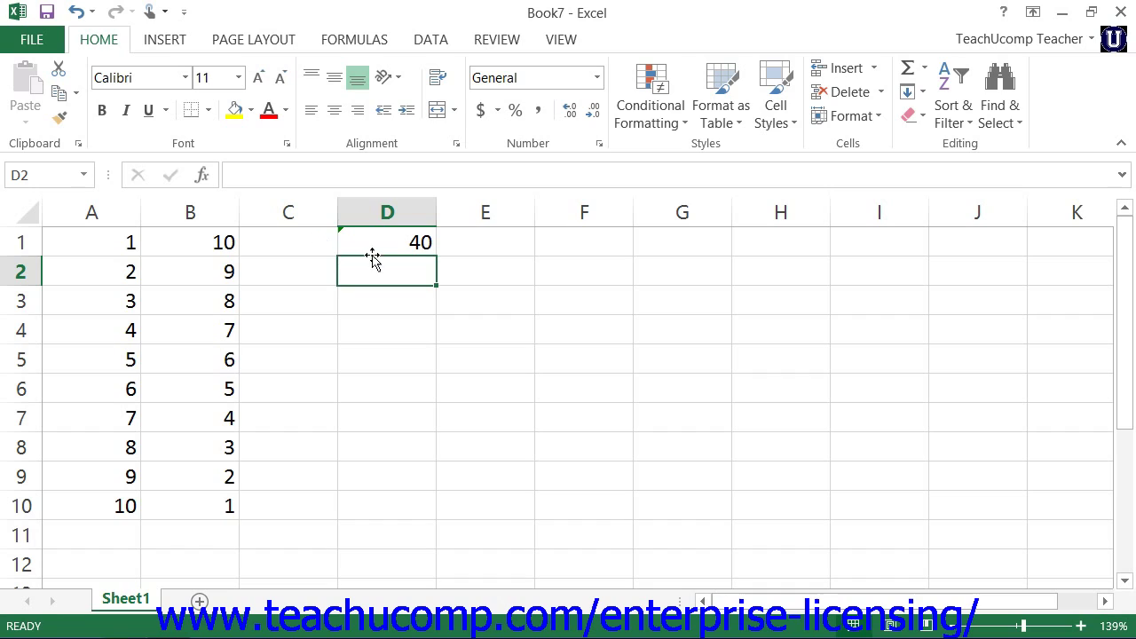
Review the SUM formula inside cell D1, accept it as is, and ignore the error flagged on the cell.
left_click(371, 248)
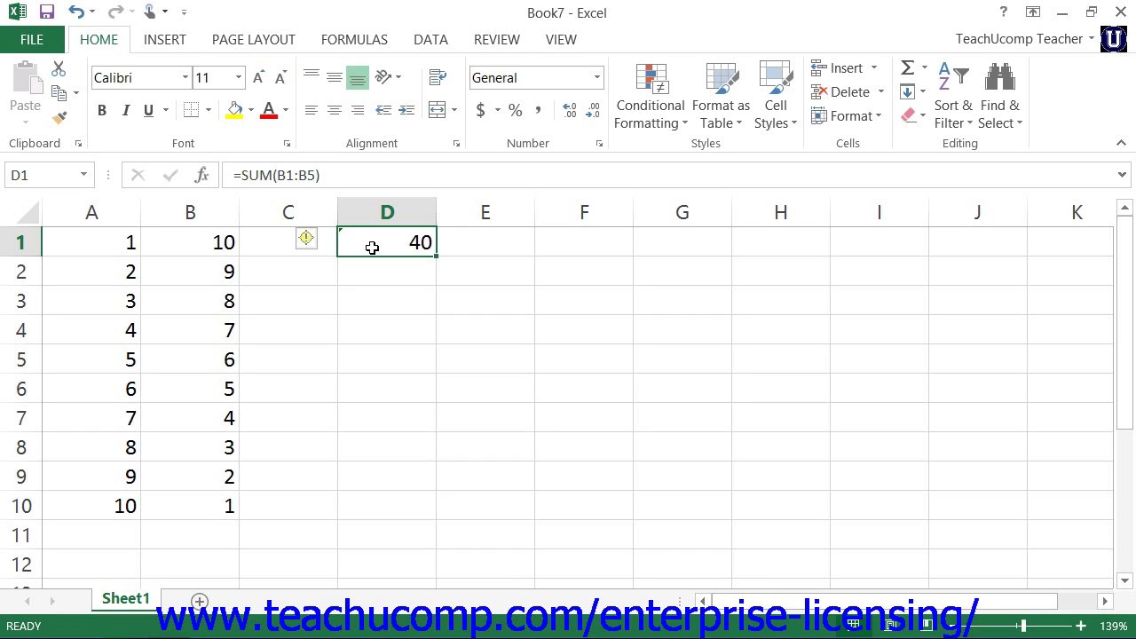
double_click(372, 247)
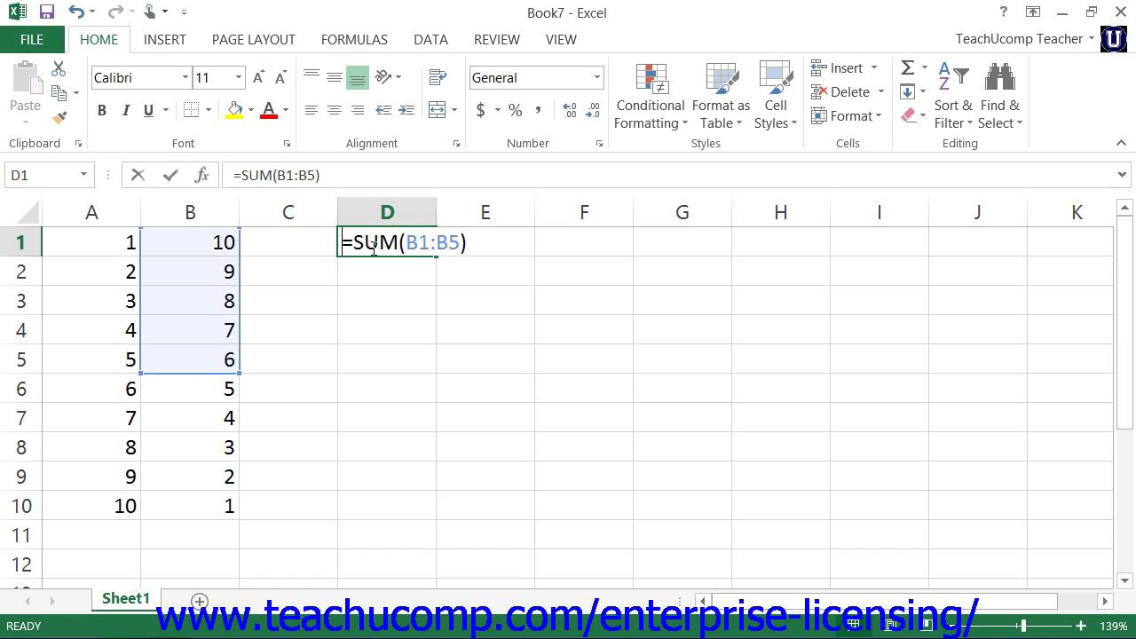
key("shift+Home")
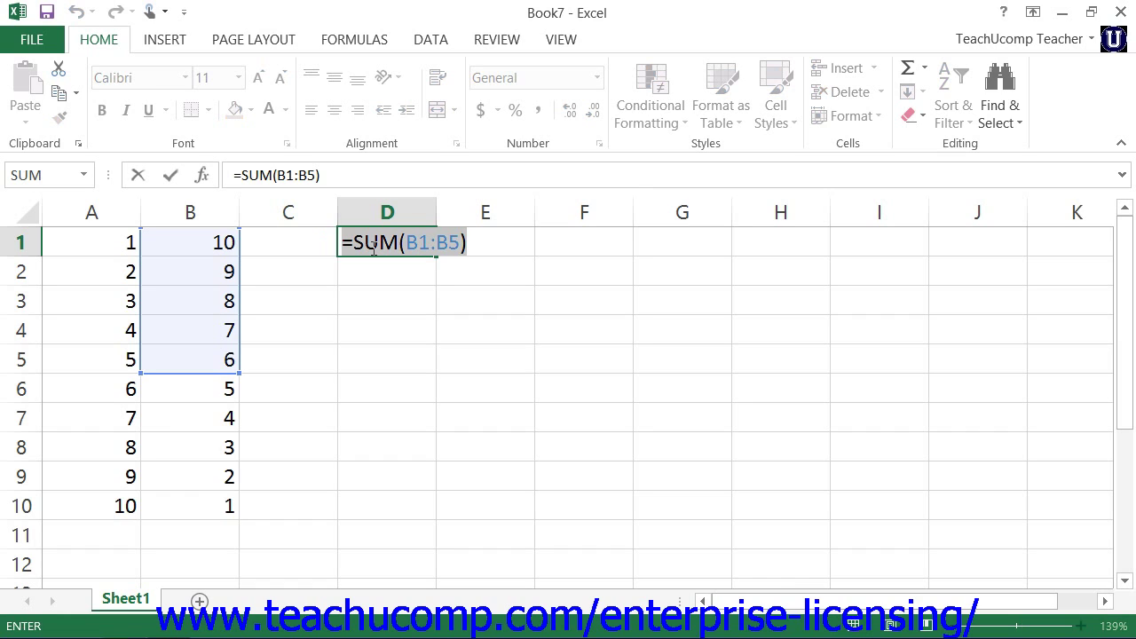
left_click(171, 178)
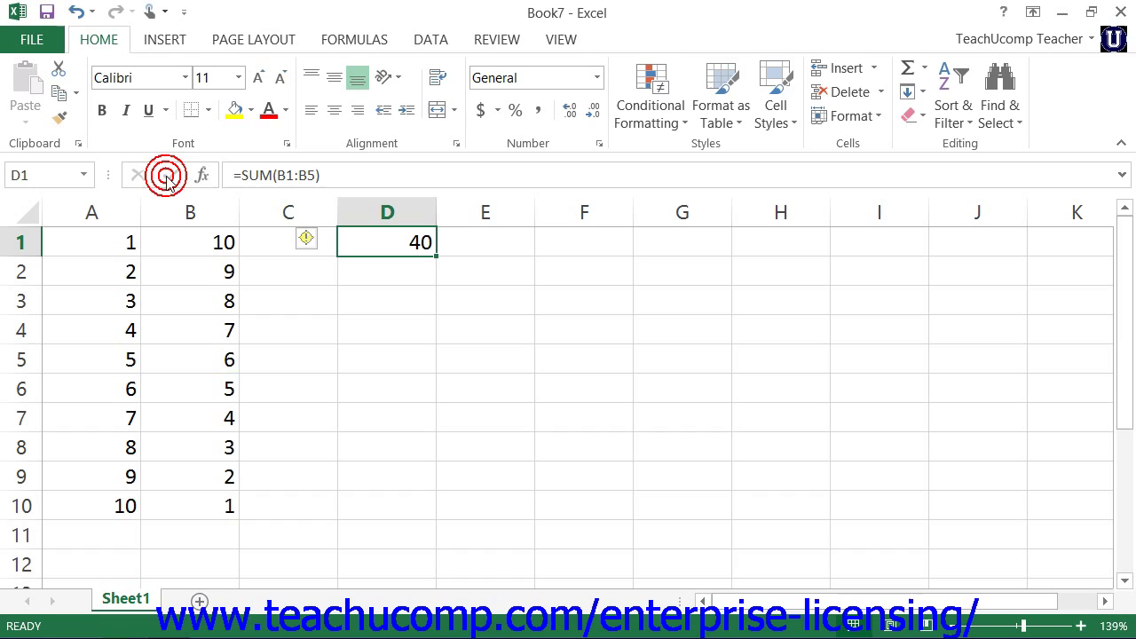
left_click(310, 243)
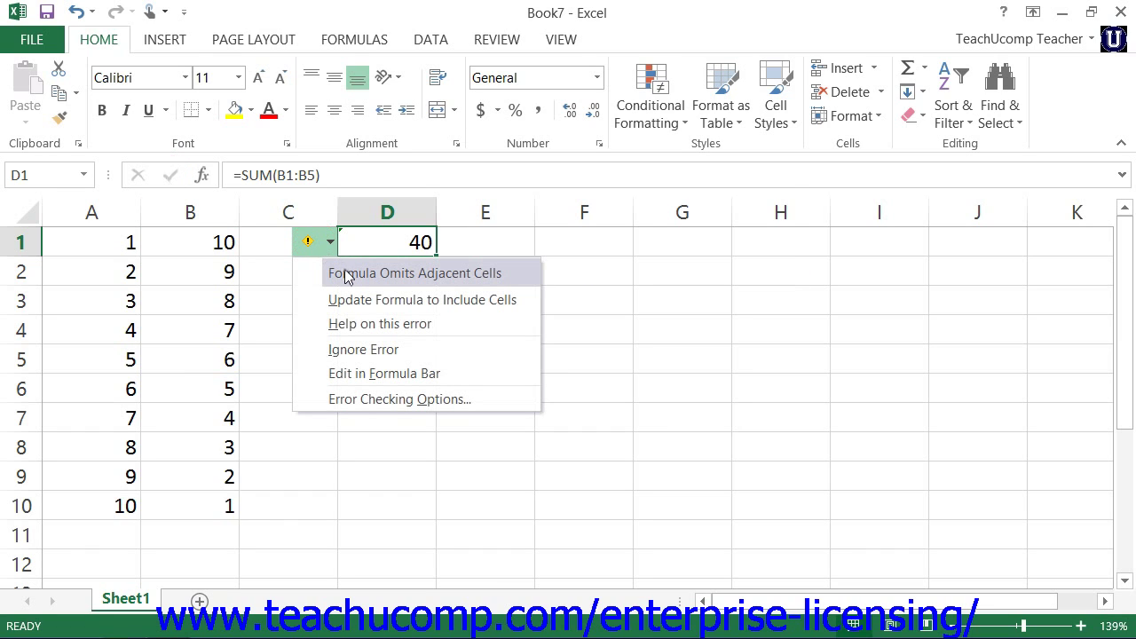
left_click(359, 349)
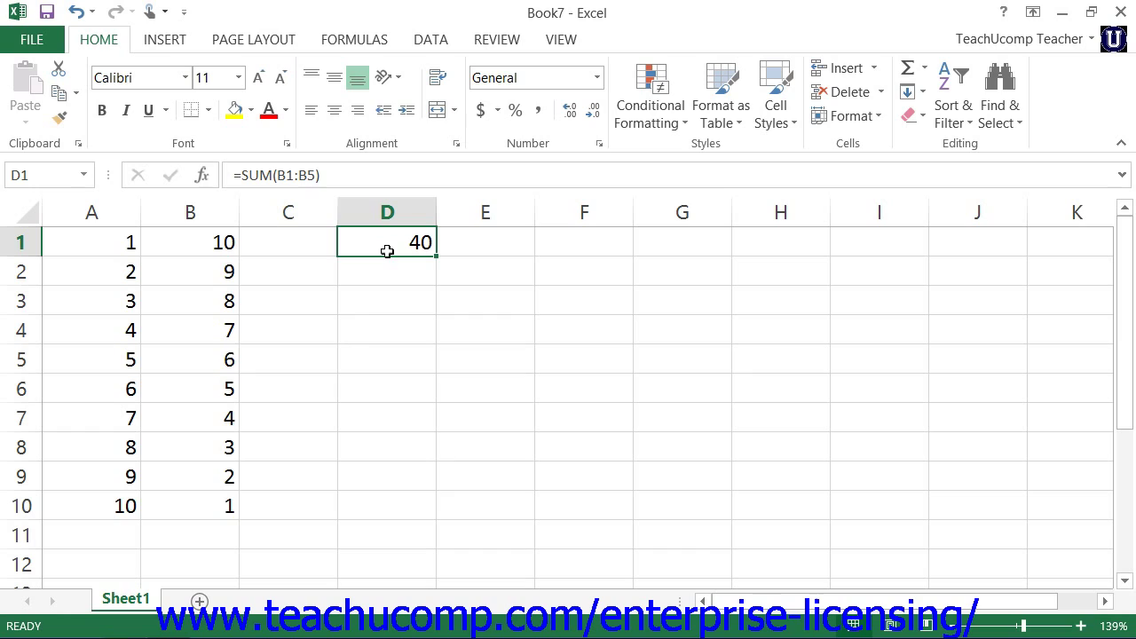
Clear cell D1 and enter the formula =AVERAGE(A1:A10) in it.
key("Delete")
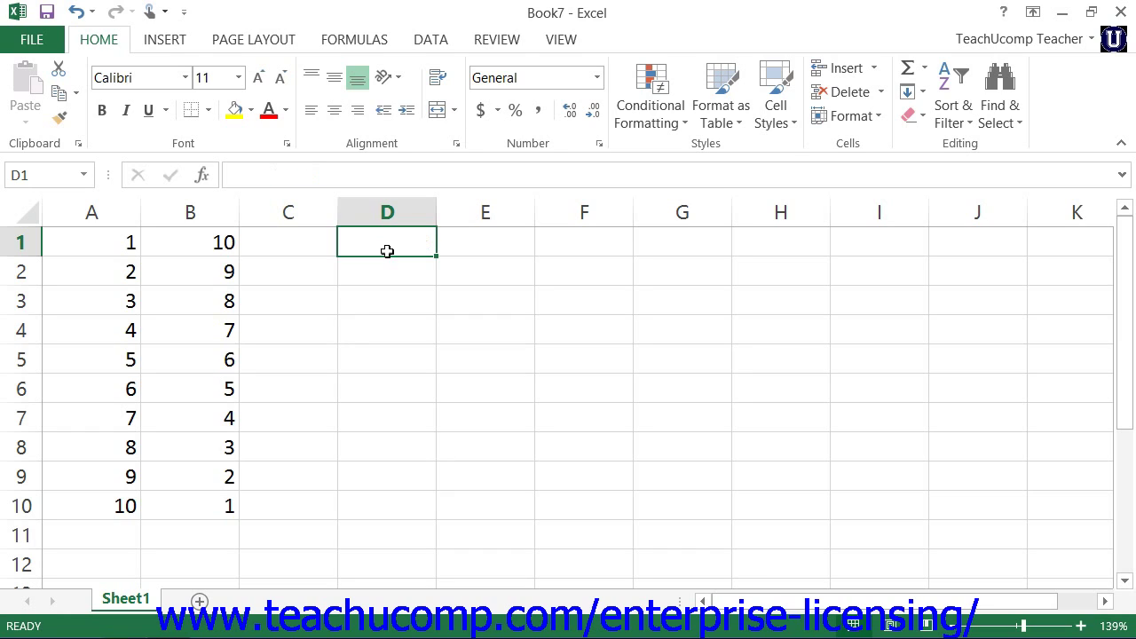
left_click(386, 238)
type("=")
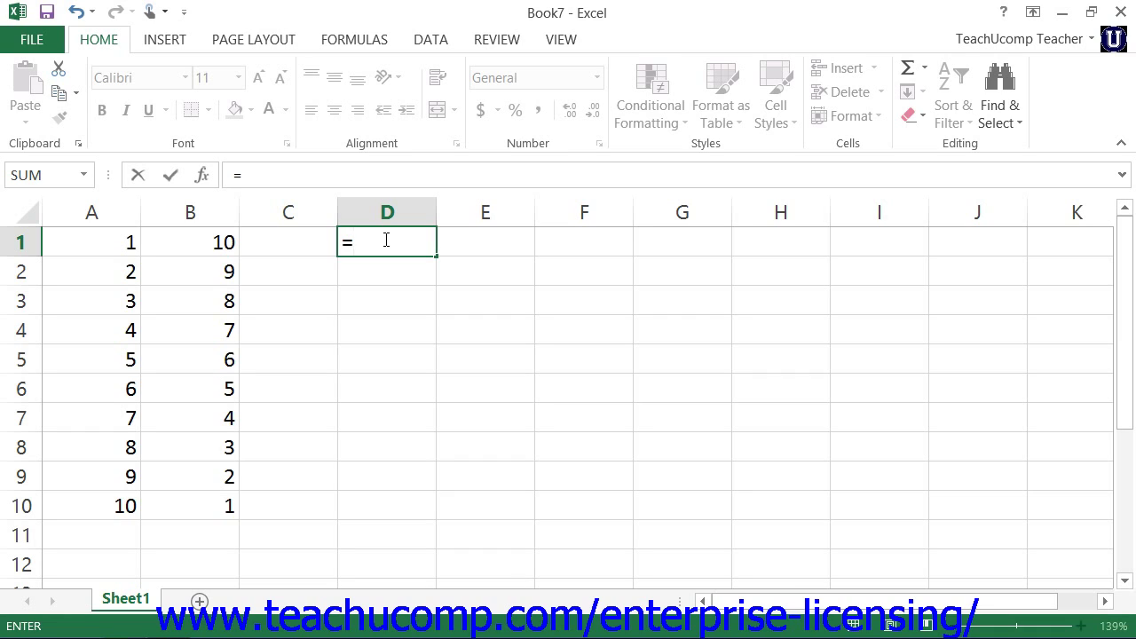
type("AVERAGE")
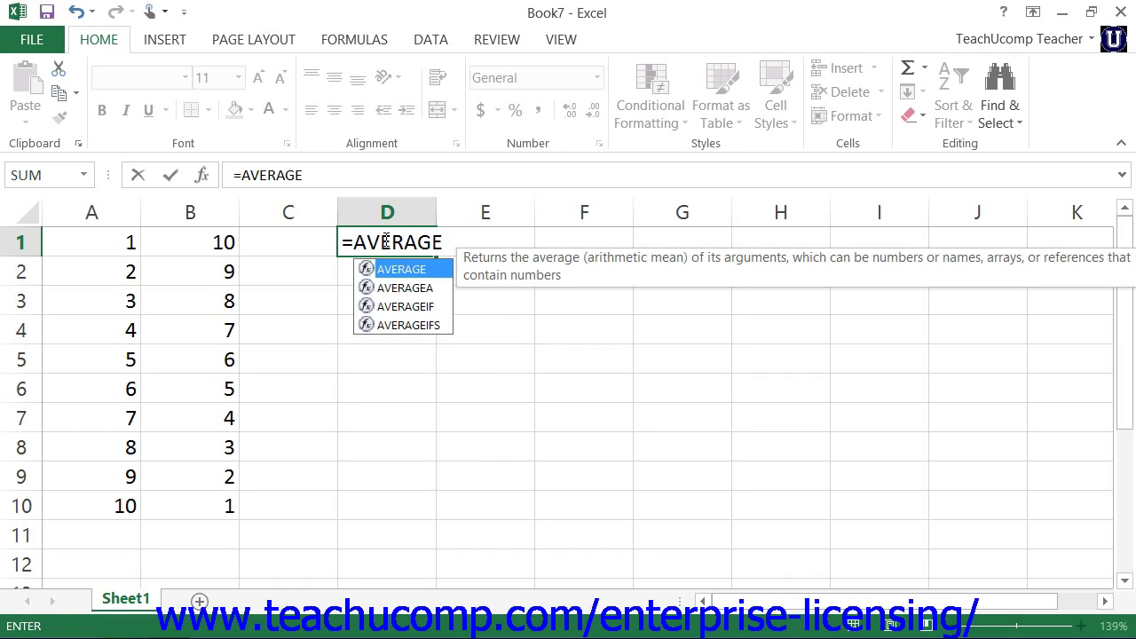
type("(")
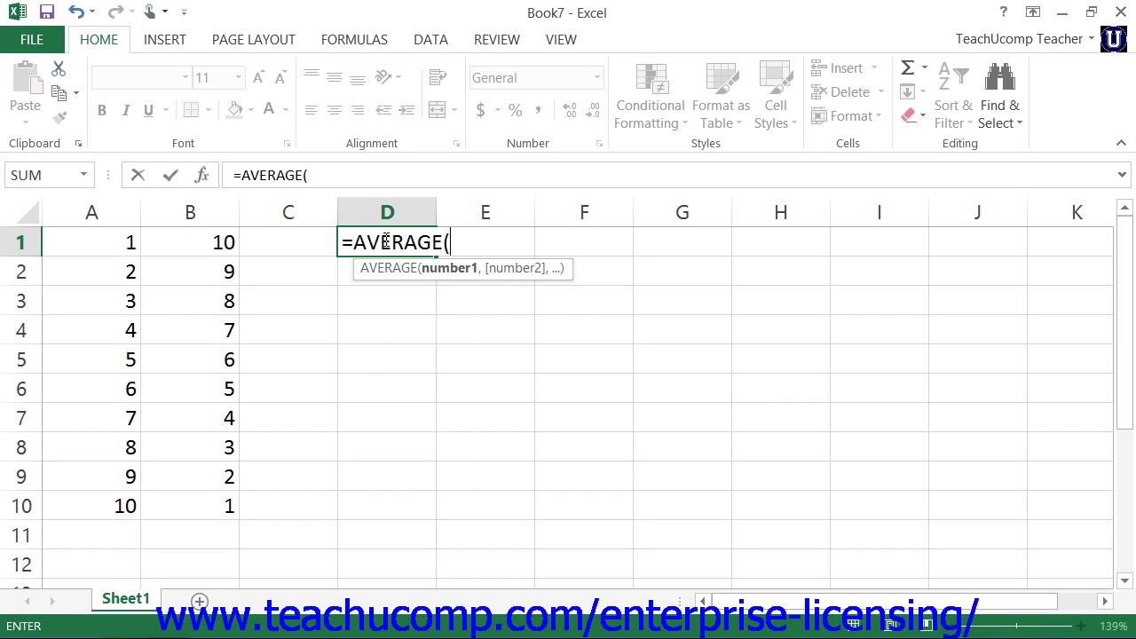
type("A1")
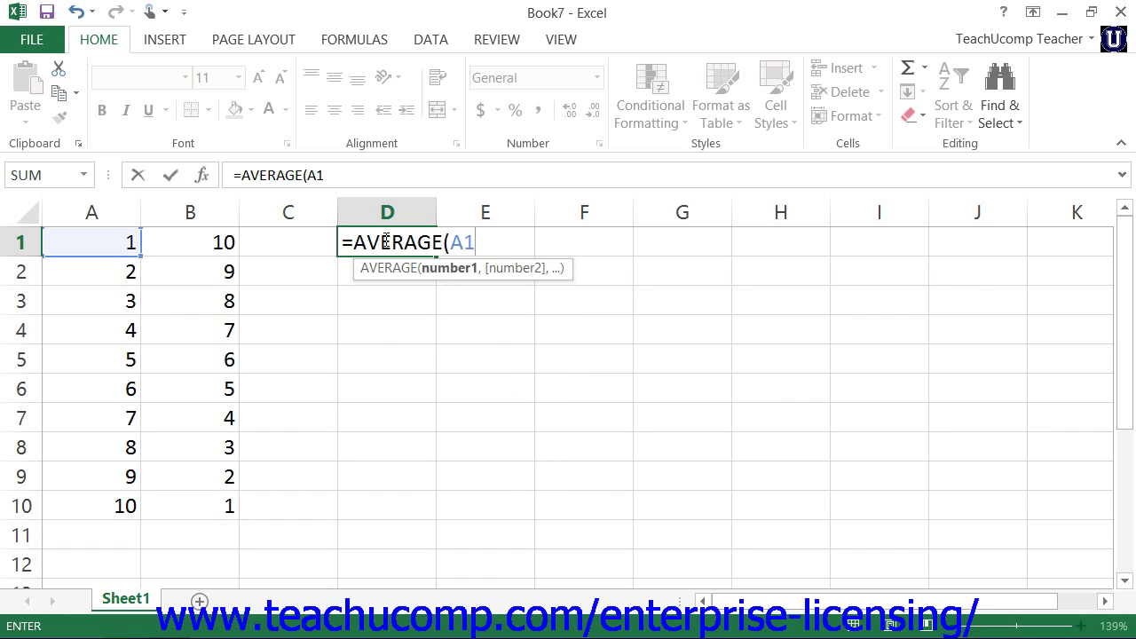
type(":A10")
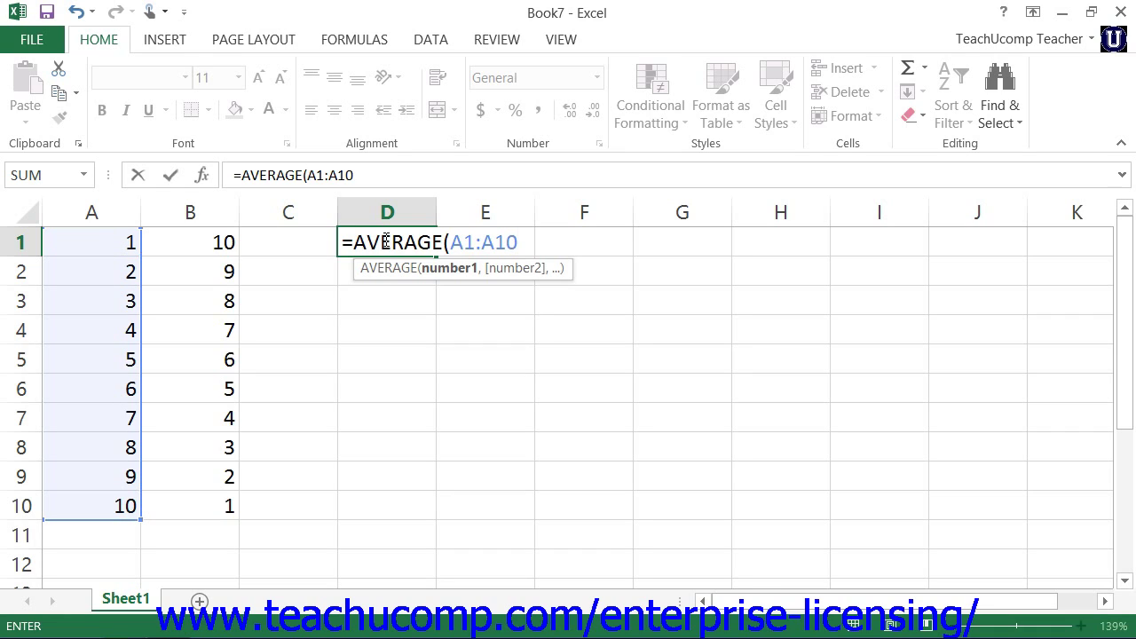
type(")")
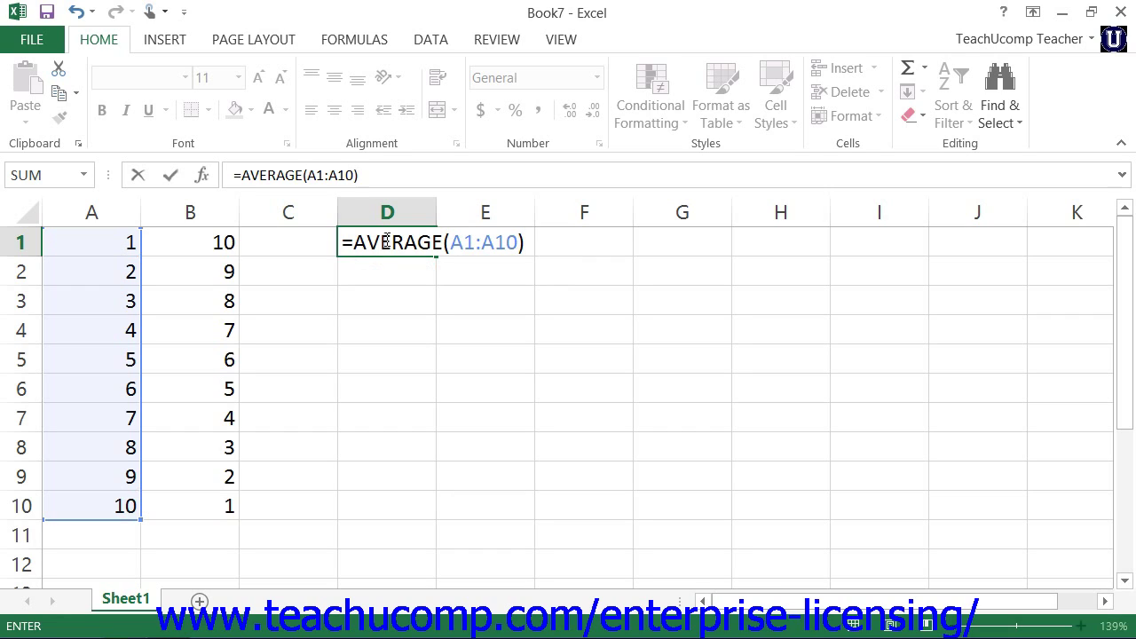
left_click(177, 176)
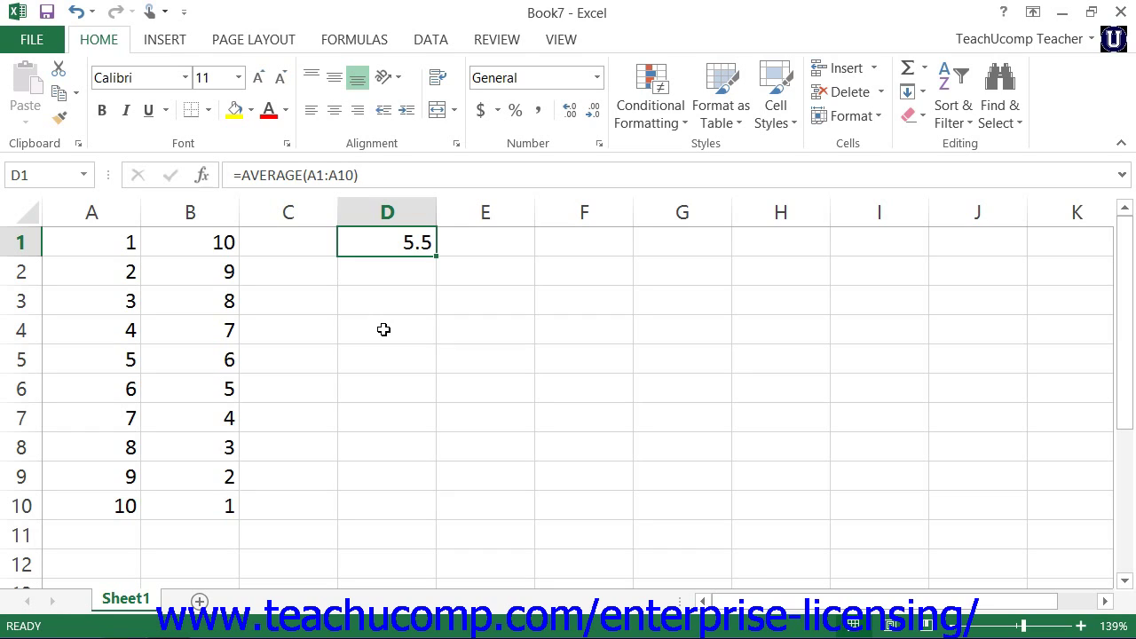
Clear cell D1, enter the formula =A1+B1*10% in it, and reselect the cell.
key("Delete")
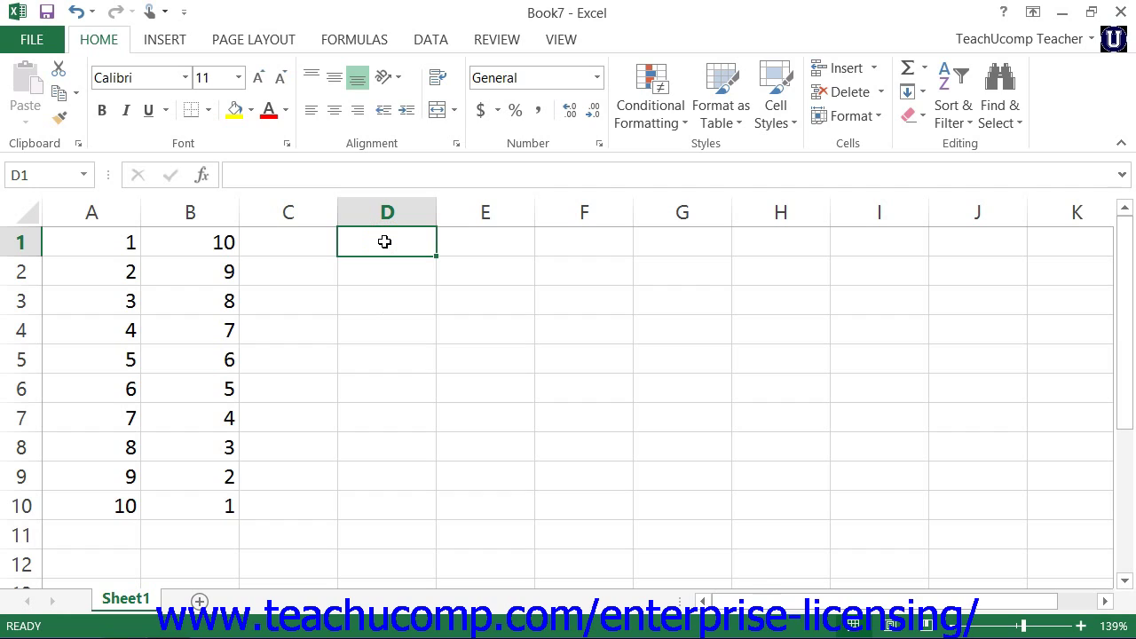
type("=")
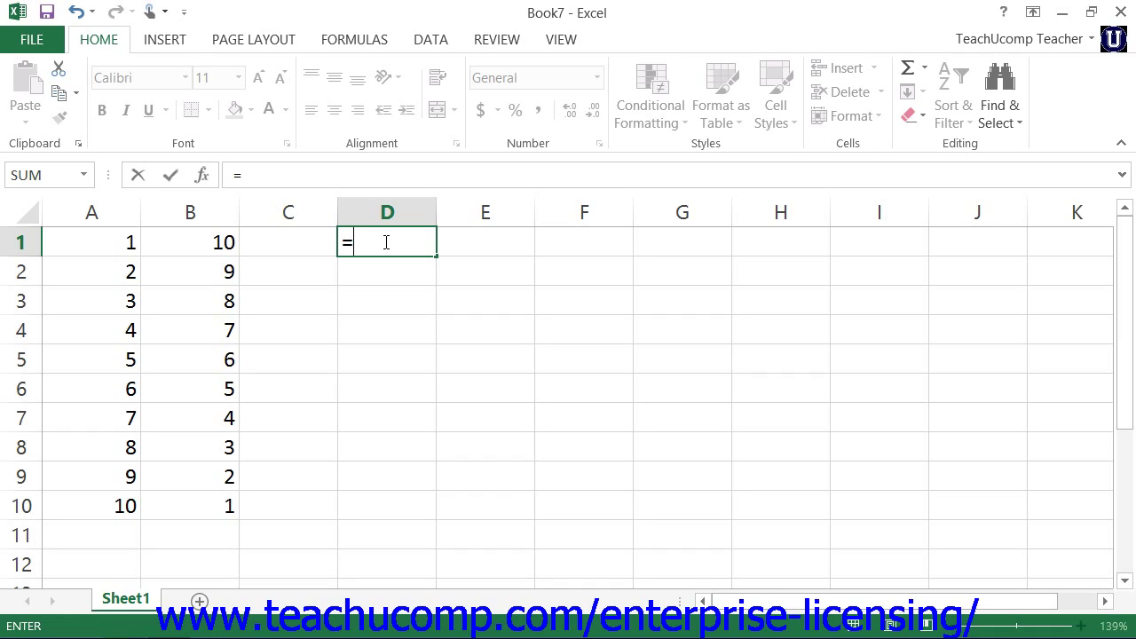
type("A1")
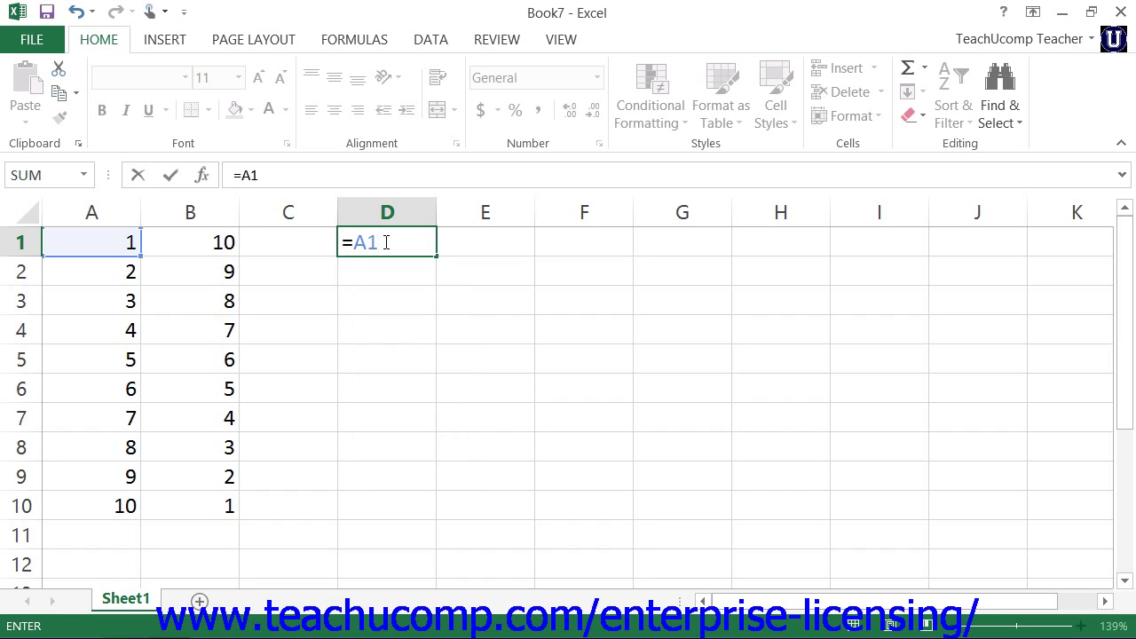
type("+B")
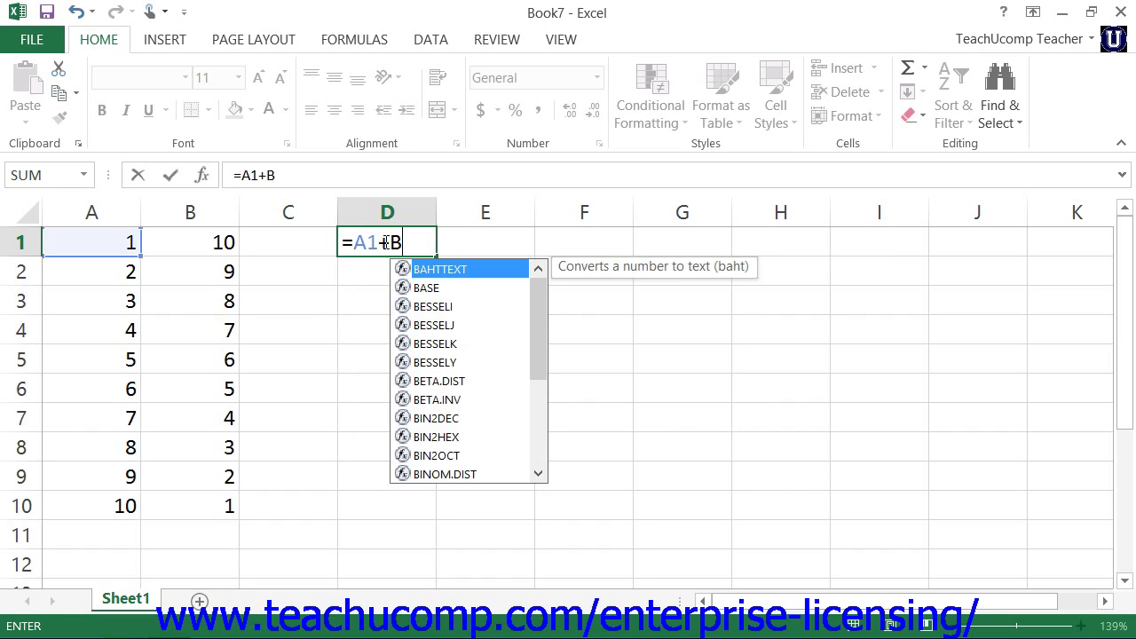
type("1*")
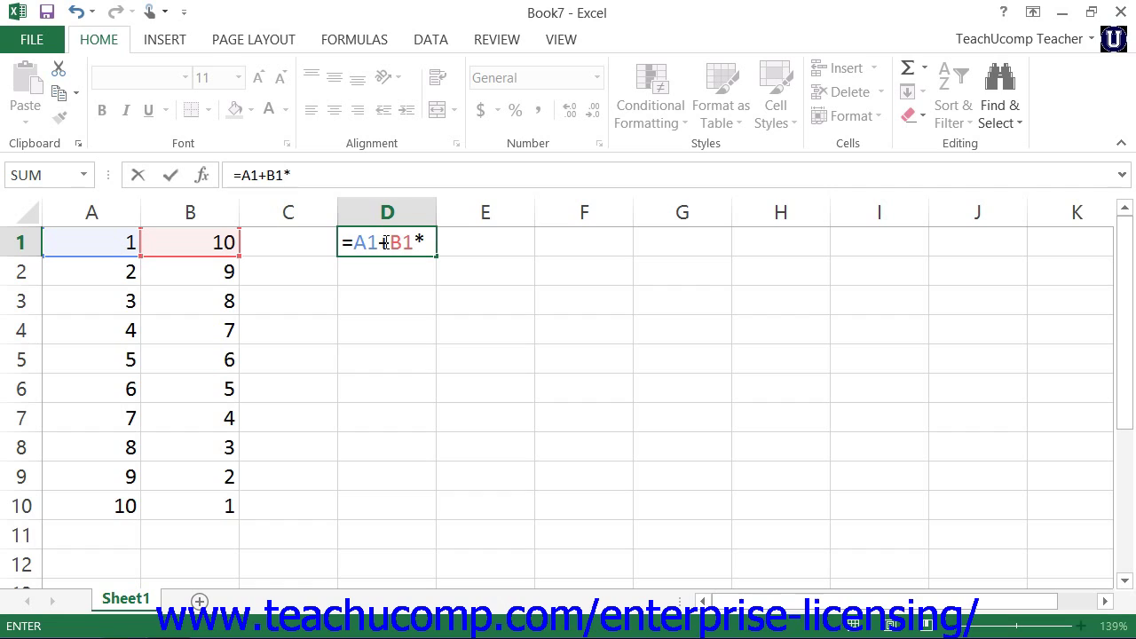
type("10%")
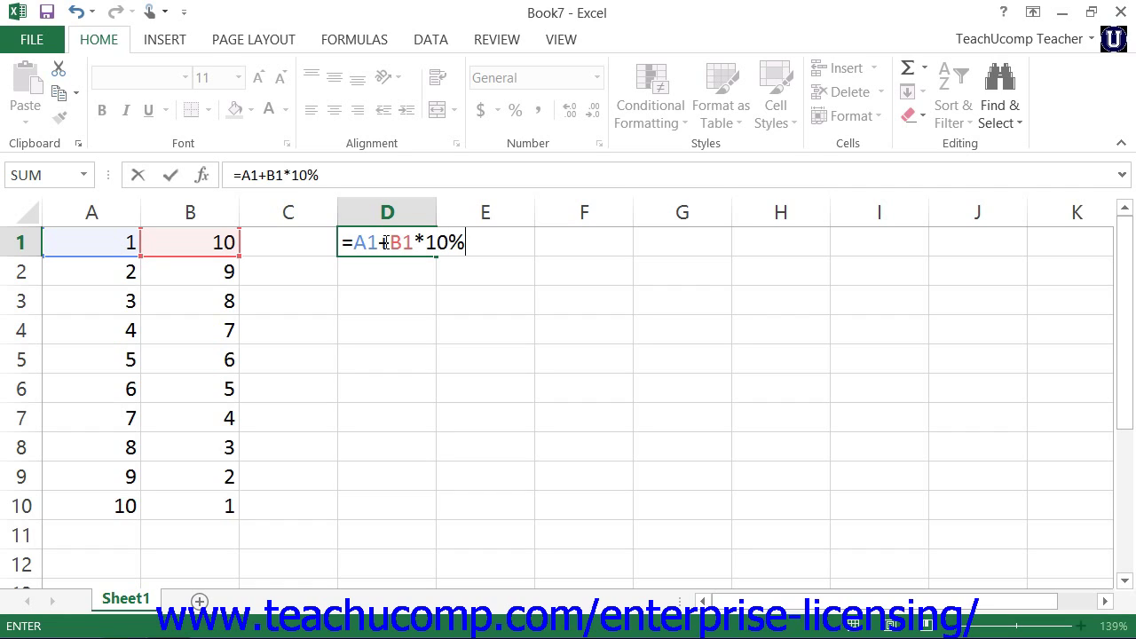
key("Return")
left_click(384, 242)
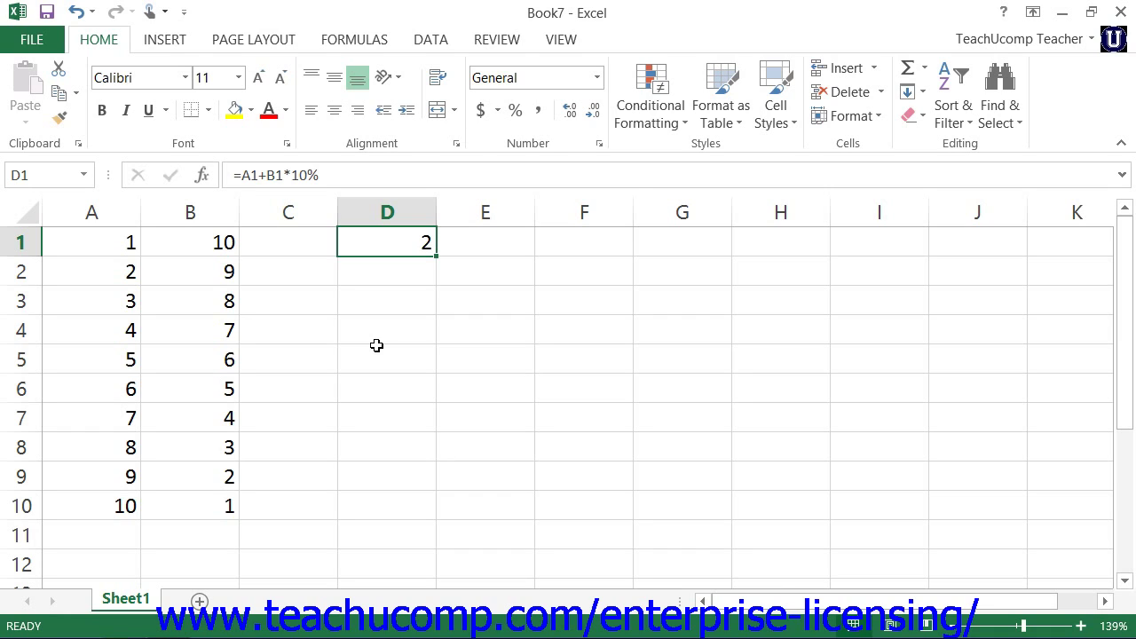
Clear cell D1, enter the formula =SUM(A1:A10)-SUM(B1:B10) in it, and reselect the cell.
key("Delete")
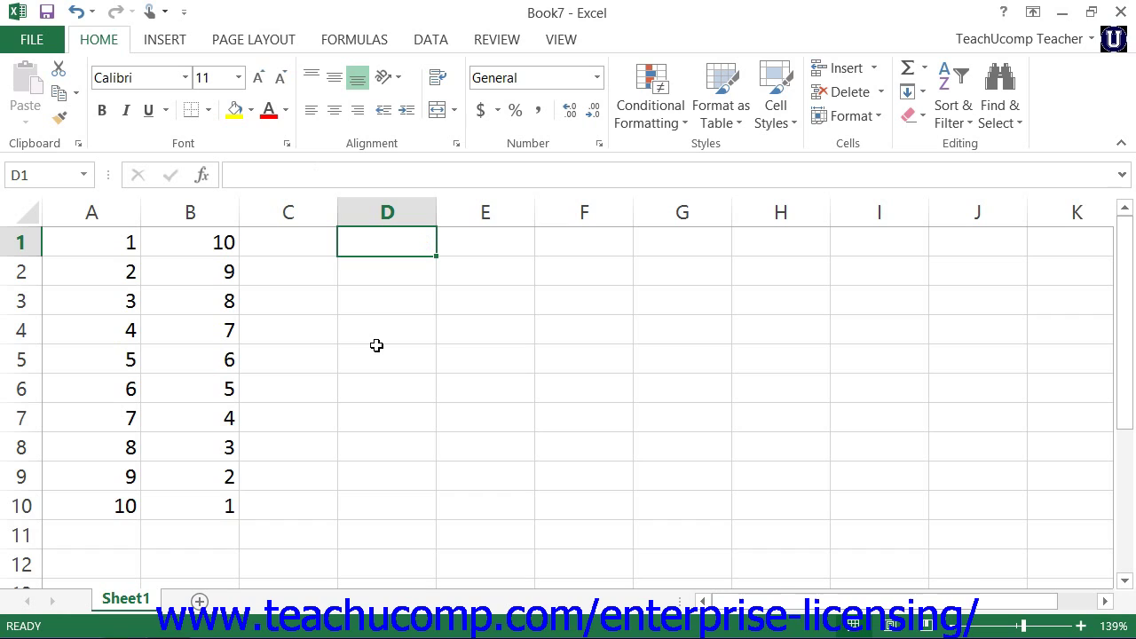
type("=SUM")
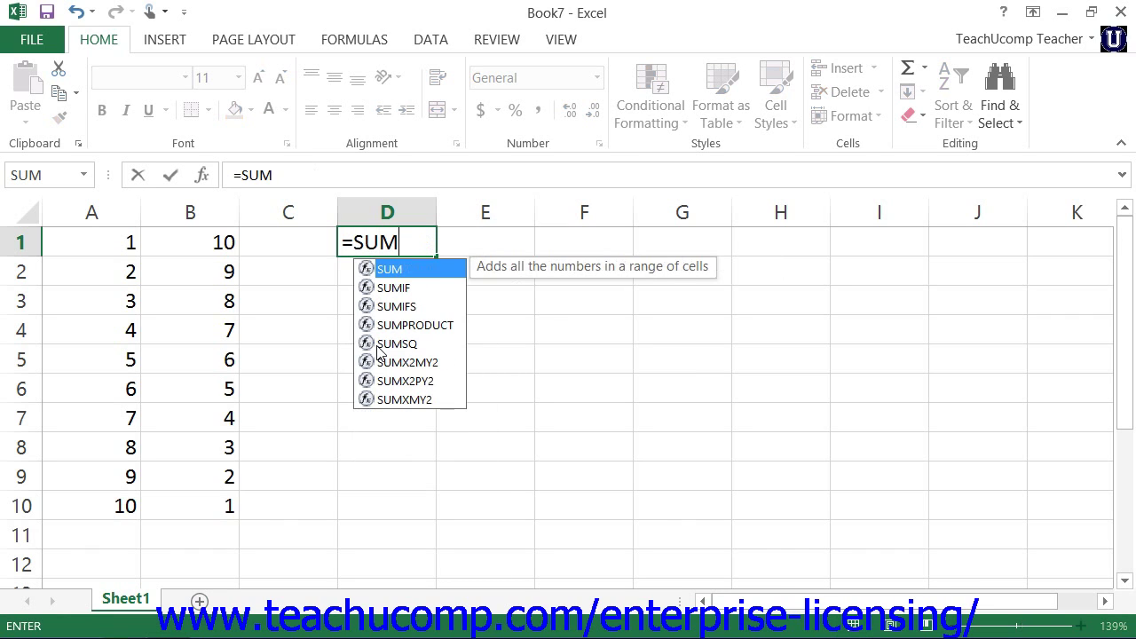
type("*")
key("BackSpace")
type("(")
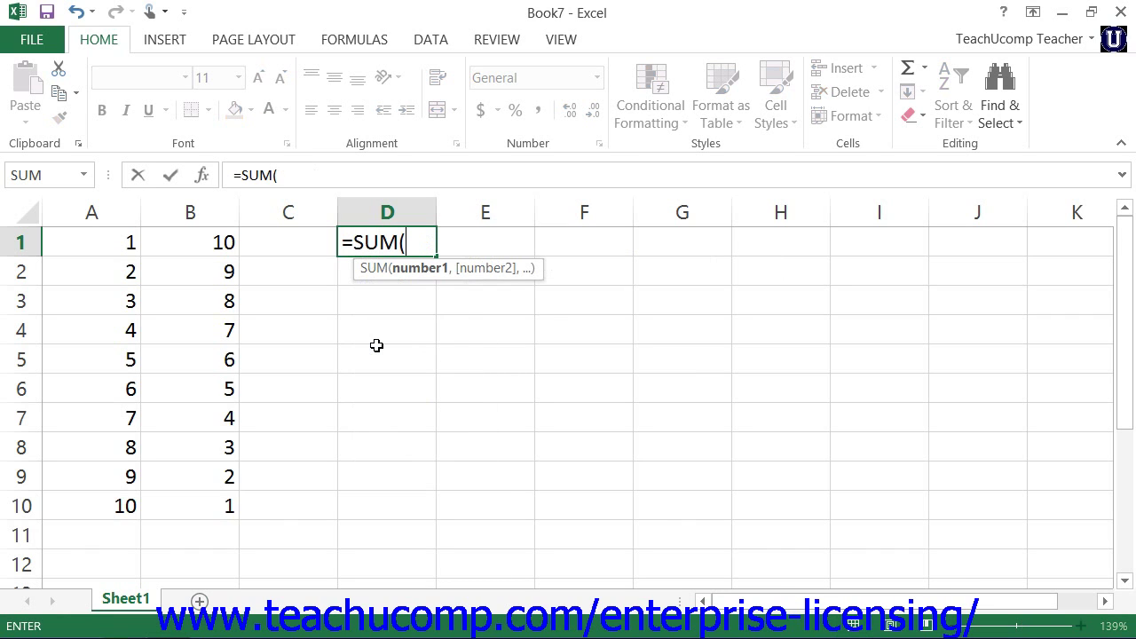
type("A1")
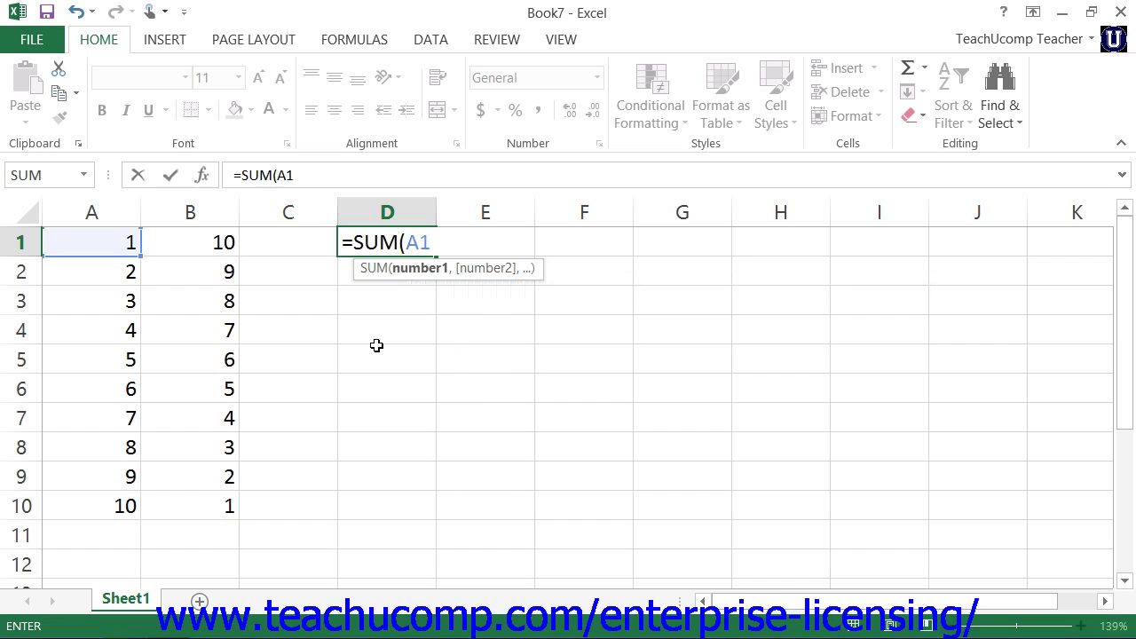
type(":A10")
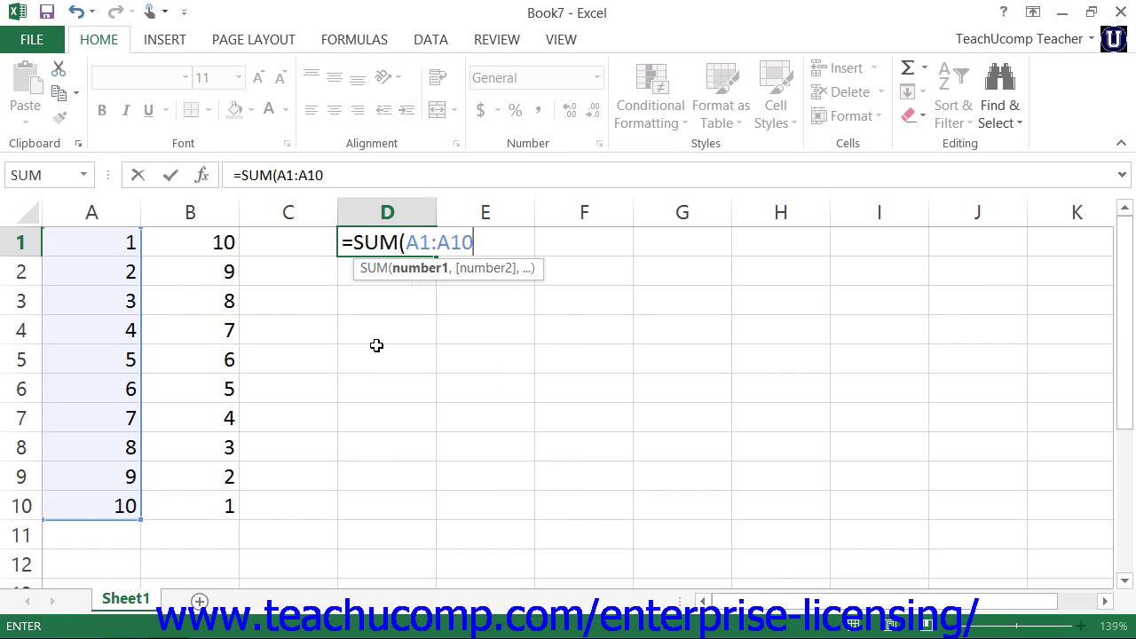
type(")-")
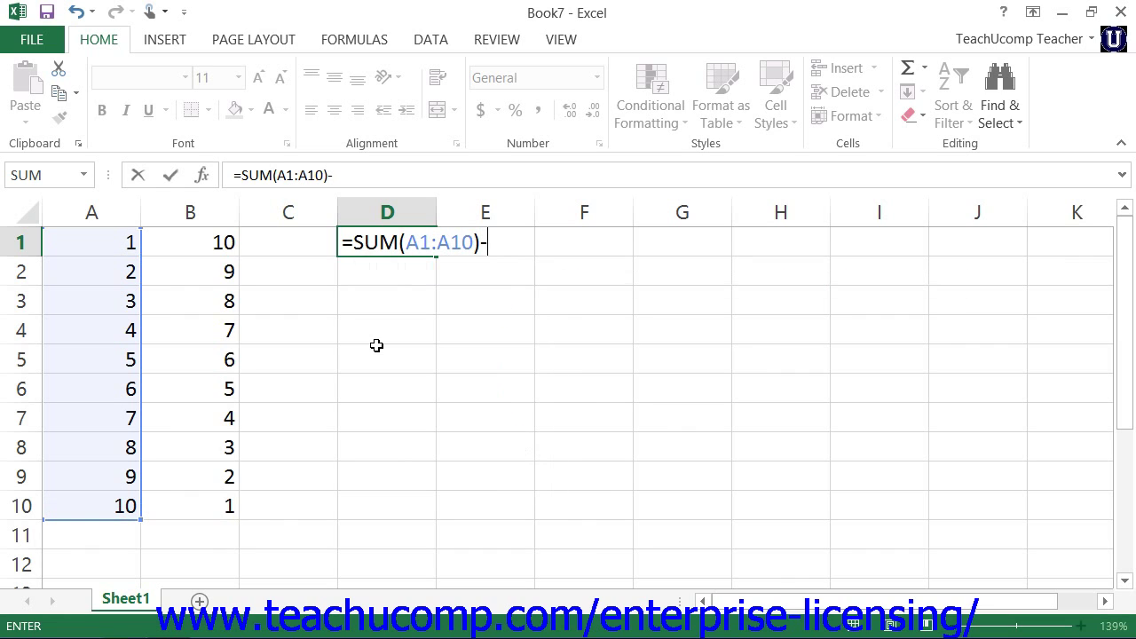
type("SUM(")
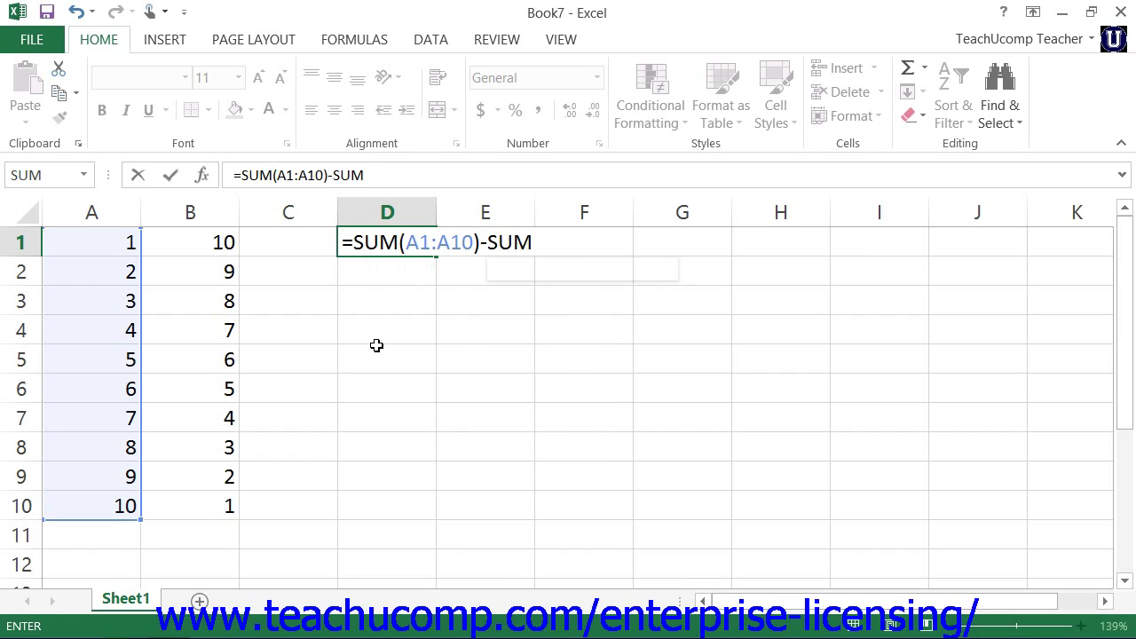
type("B1")
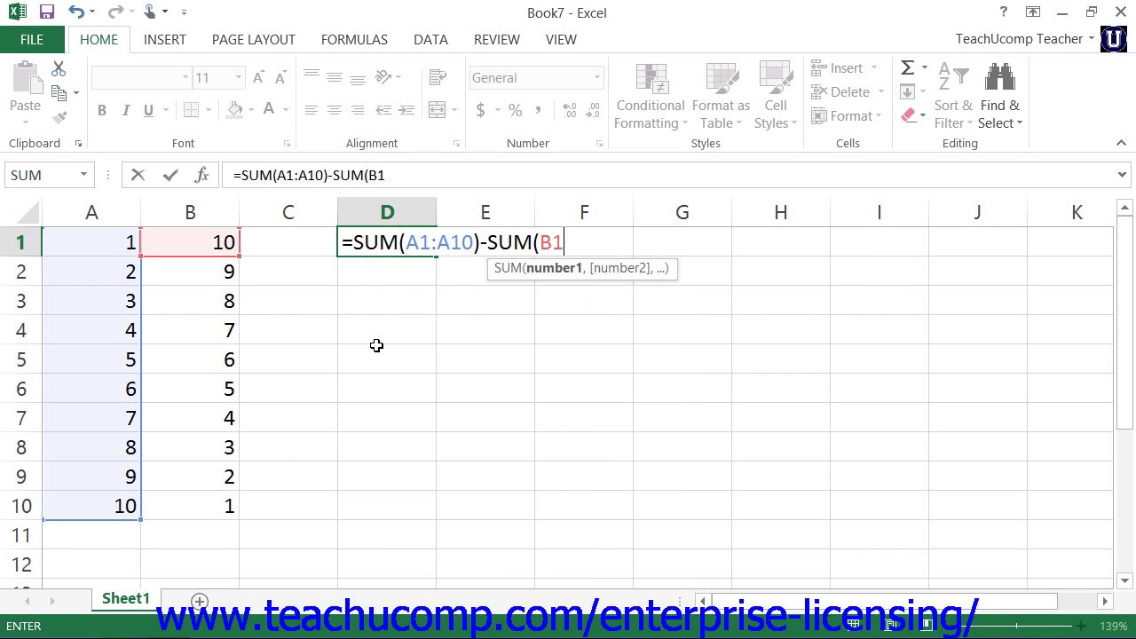
type(":B10)")
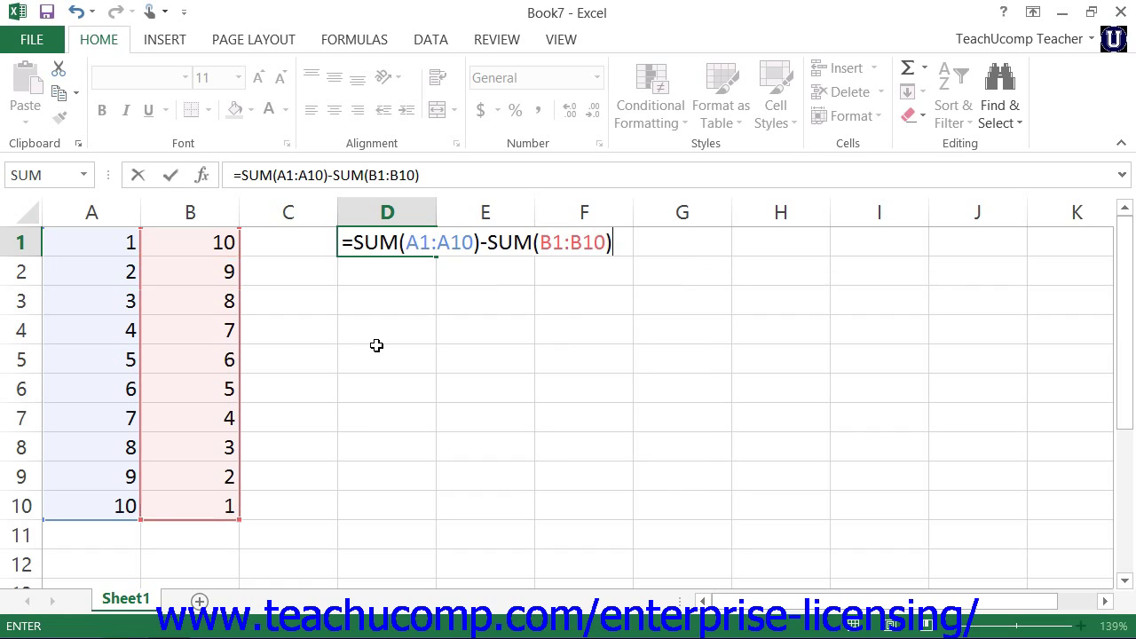
key("Return")
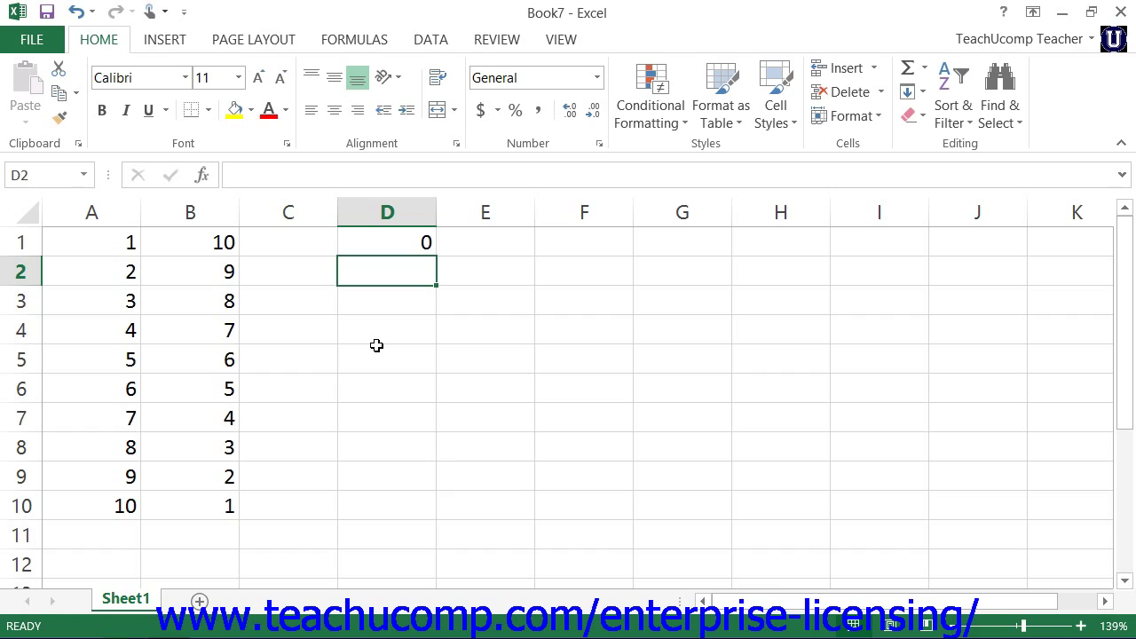
key("Up")
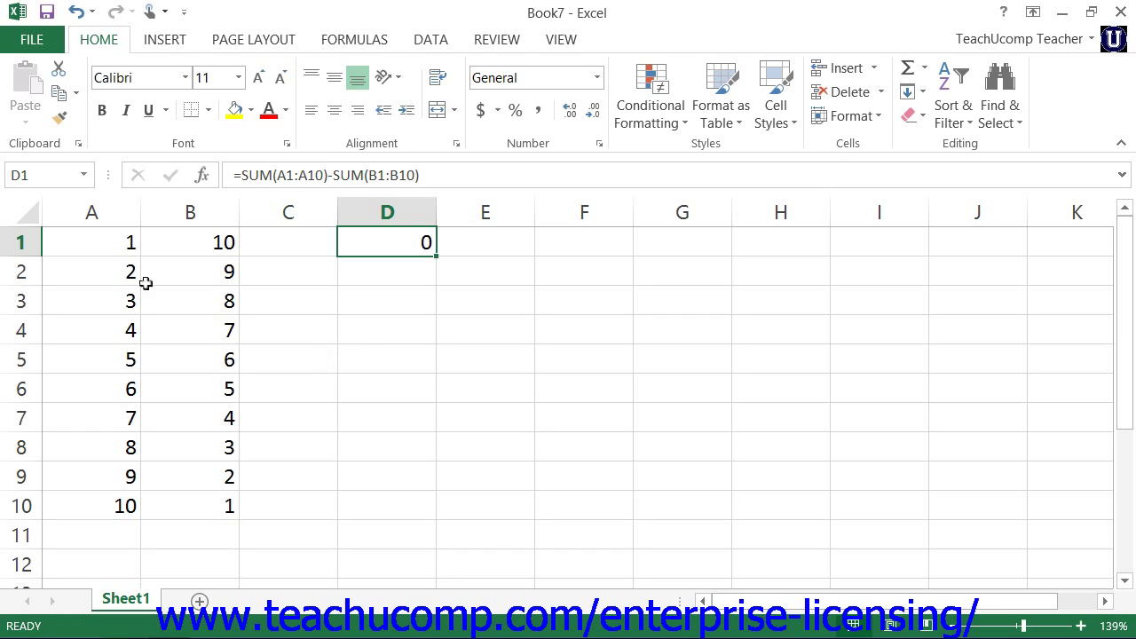
Change the value in cell A1 to 12.
left_click(117, 242)
type("12")
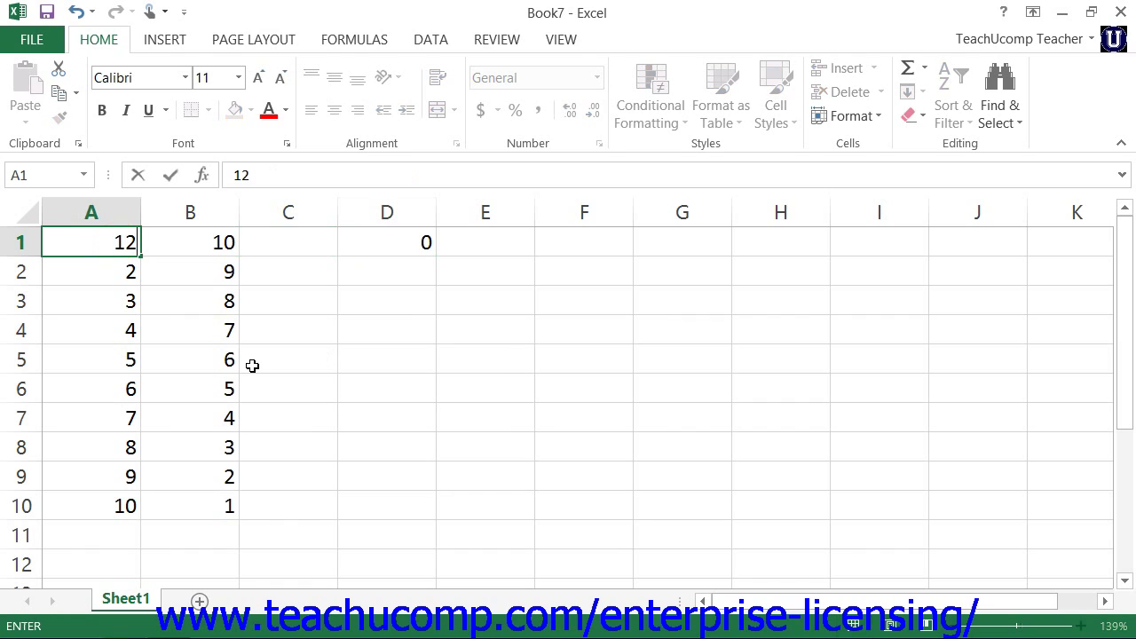
key("Return")
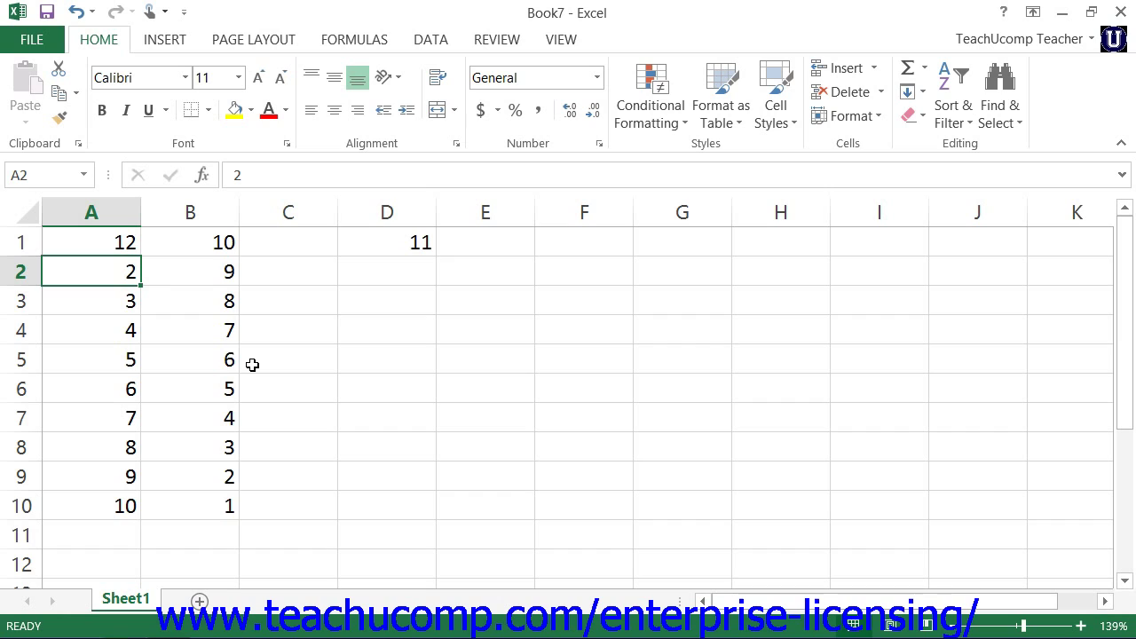
Enter the formula =MAX(A1:B10) in cell D3.
left_click(382, 311)
type("=MAX(")
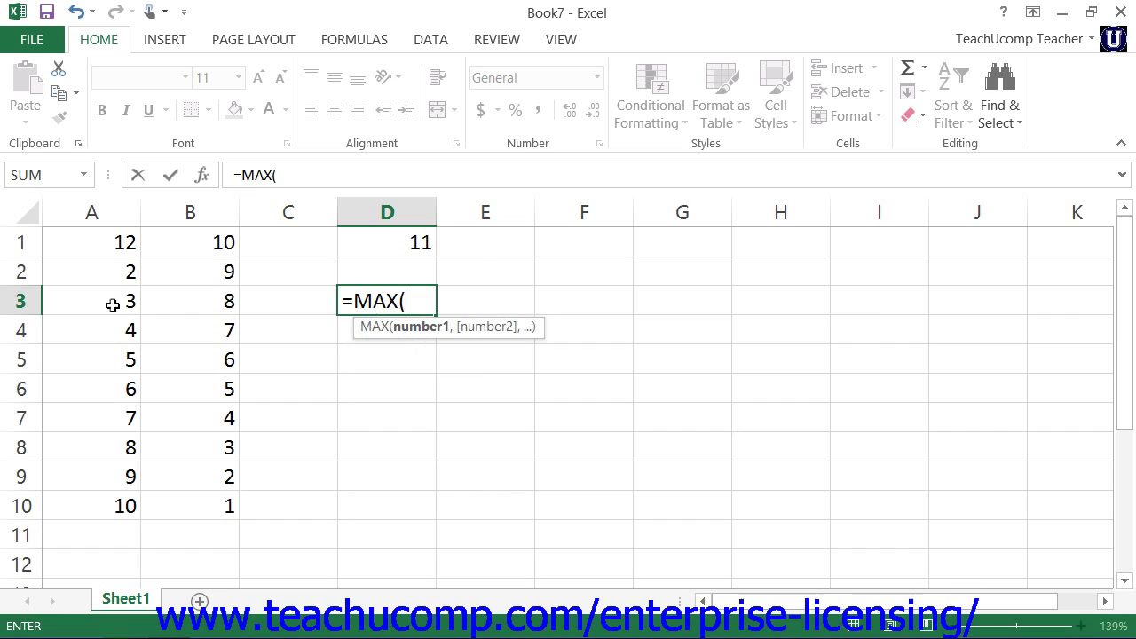
left_click_drag(119, 242, 225, 505)
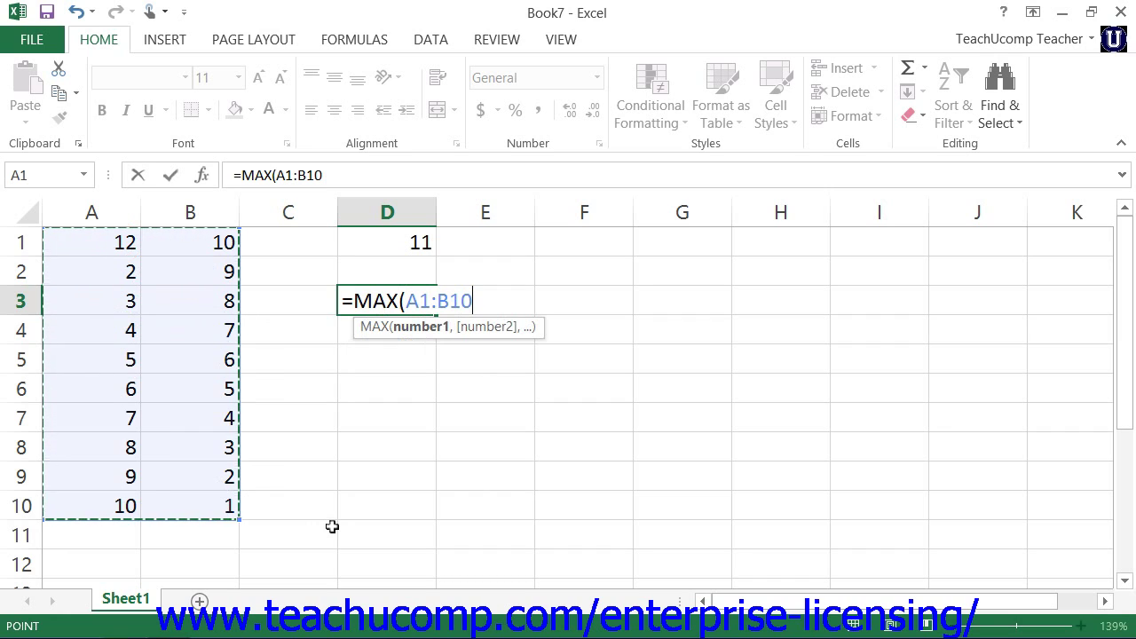
type(")")
key("Return")
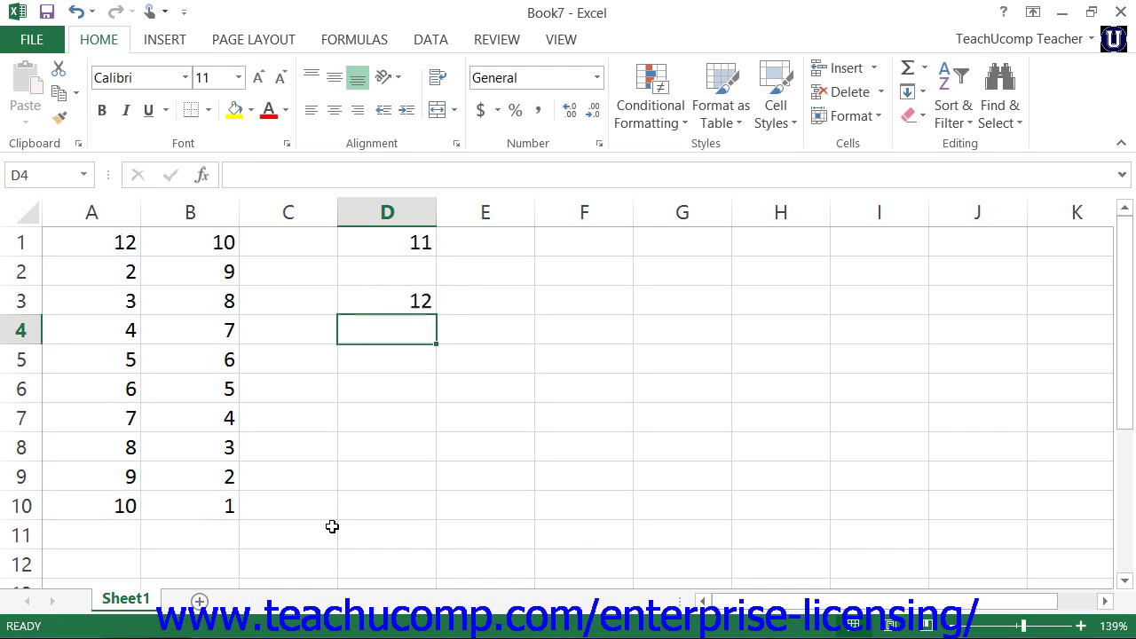